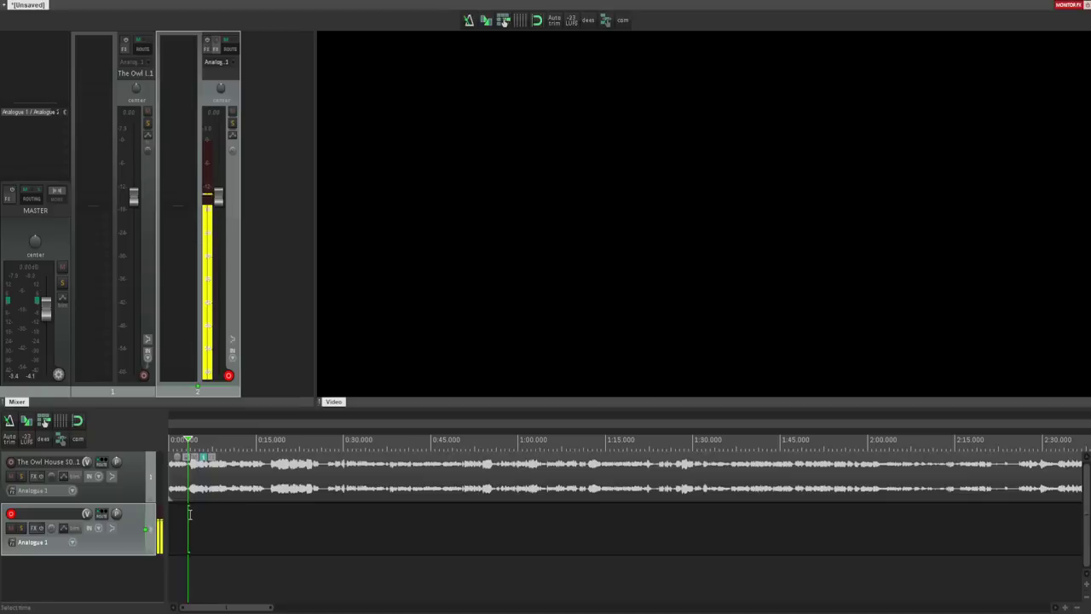
# Review the opening dragon scene and place the edit cursor at about 0:03 on the voice track
pyautogui.press('space')
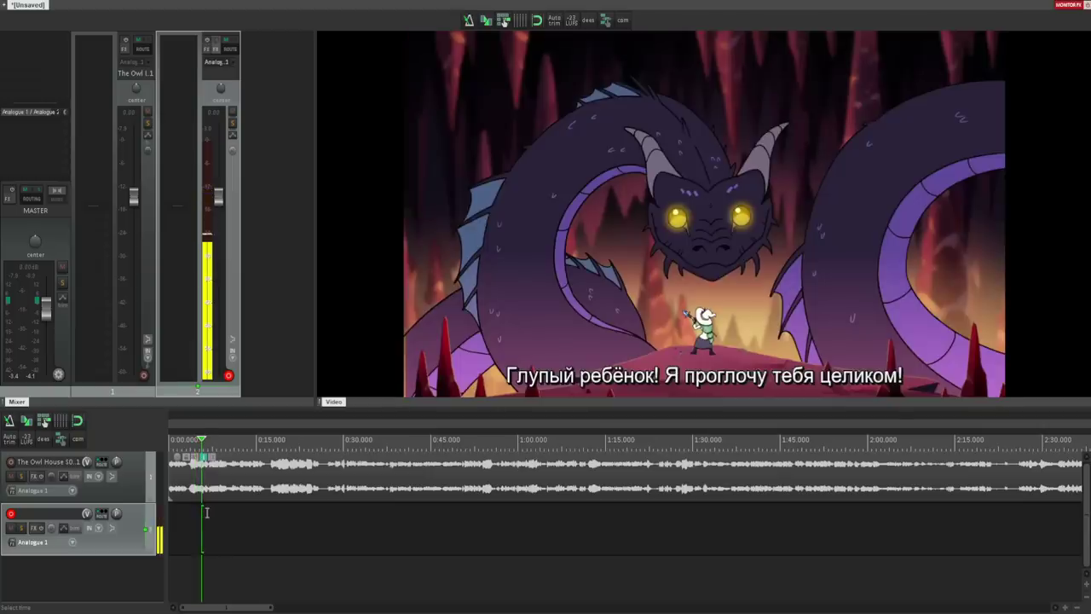
pyautogui.click(190, 509)
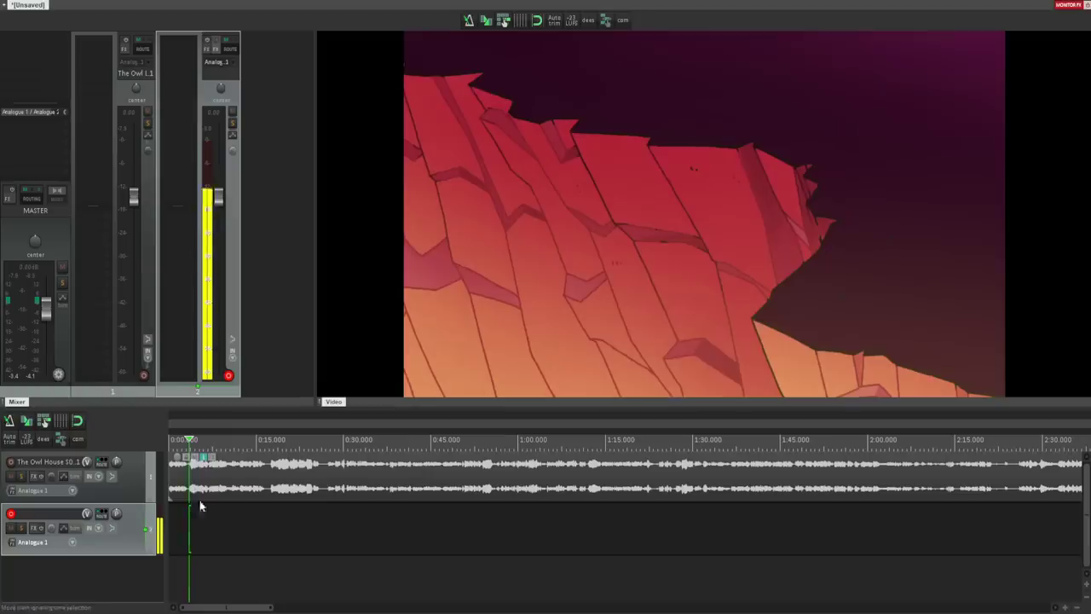
pyautogui.click(185, 509)
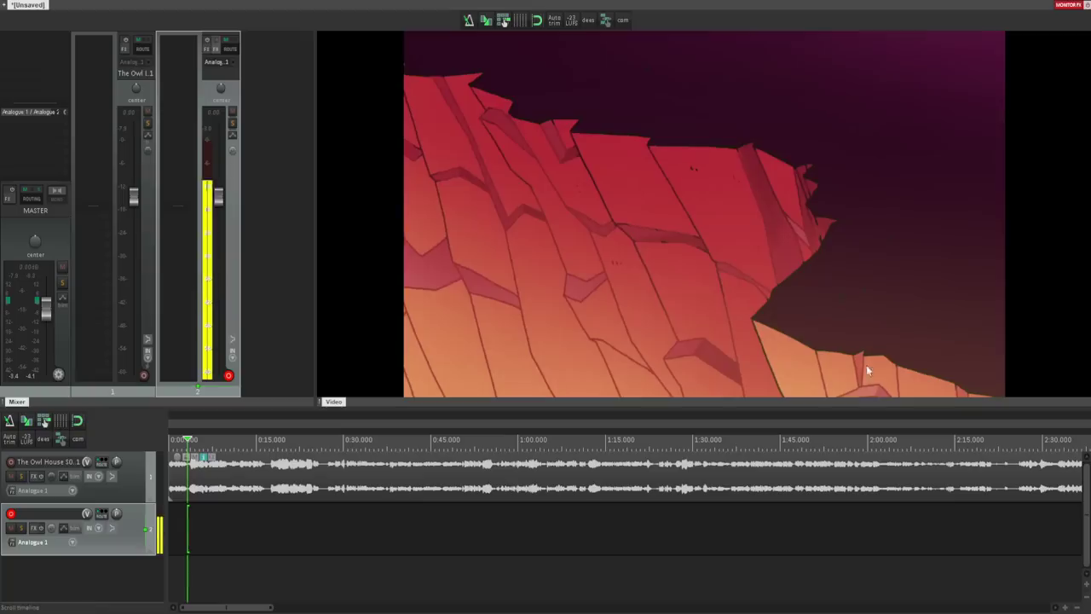
# Play the opening scene and lower the original episode track's volume to about -15 dB
pyautogui.hotkey('ctrl', 'r')
pyautogui.scroll(3, 245, 515)
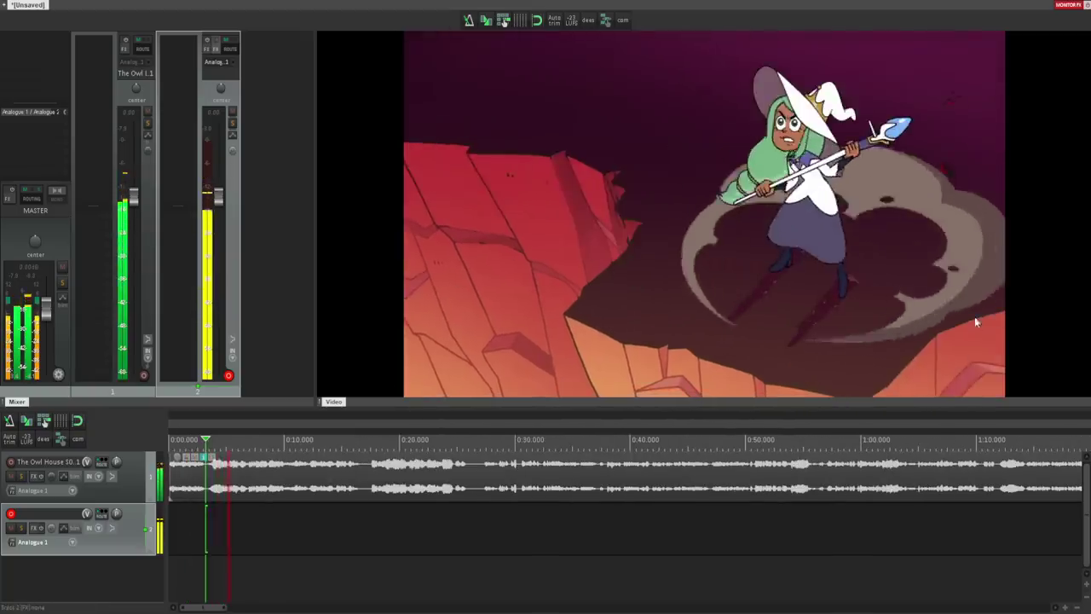
pyautogui.press('space')
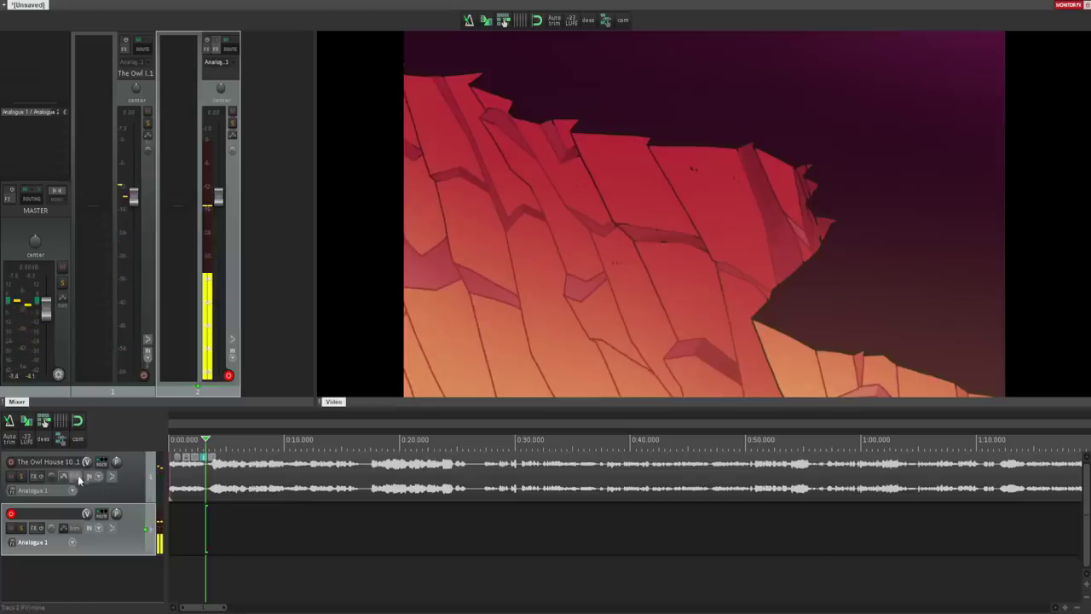
pyautogui.moveTo(78, 480); pyautogui.dragTo(77, 516)
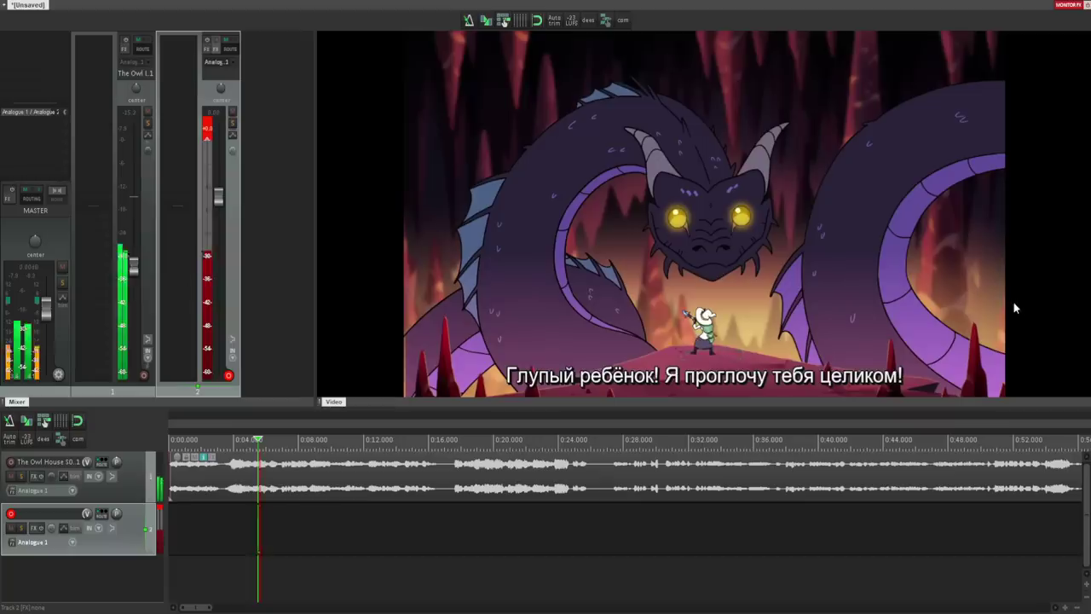
# Record a trial take of the dragon's line at about 0:05 on the armed voice track and discard it
pyautogui.hotkey('ctrl', 'r')
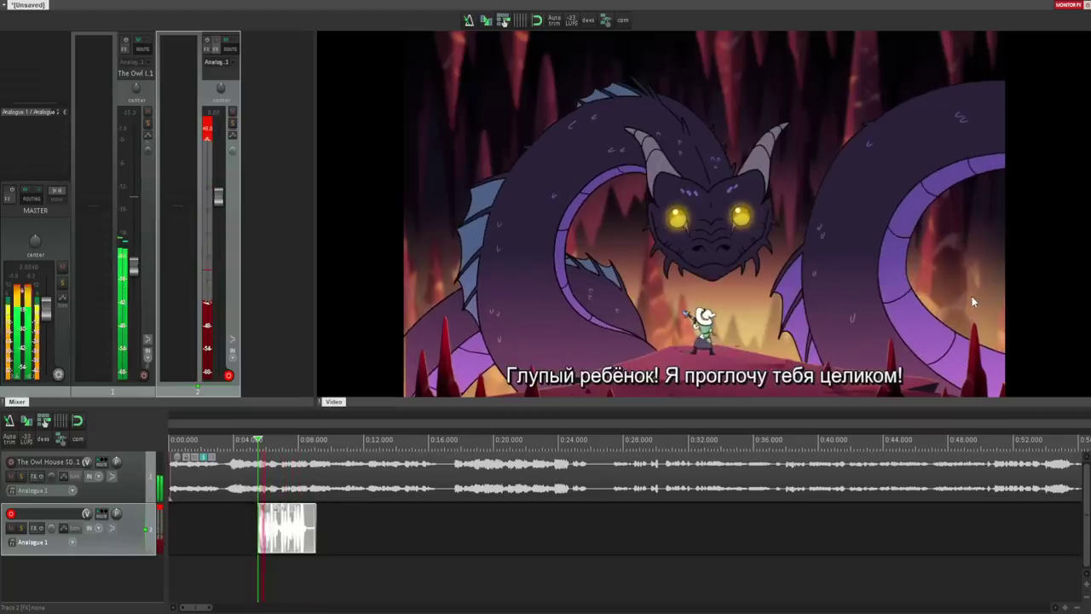
pyautogui.hotkey('ctrl', 'Delete')
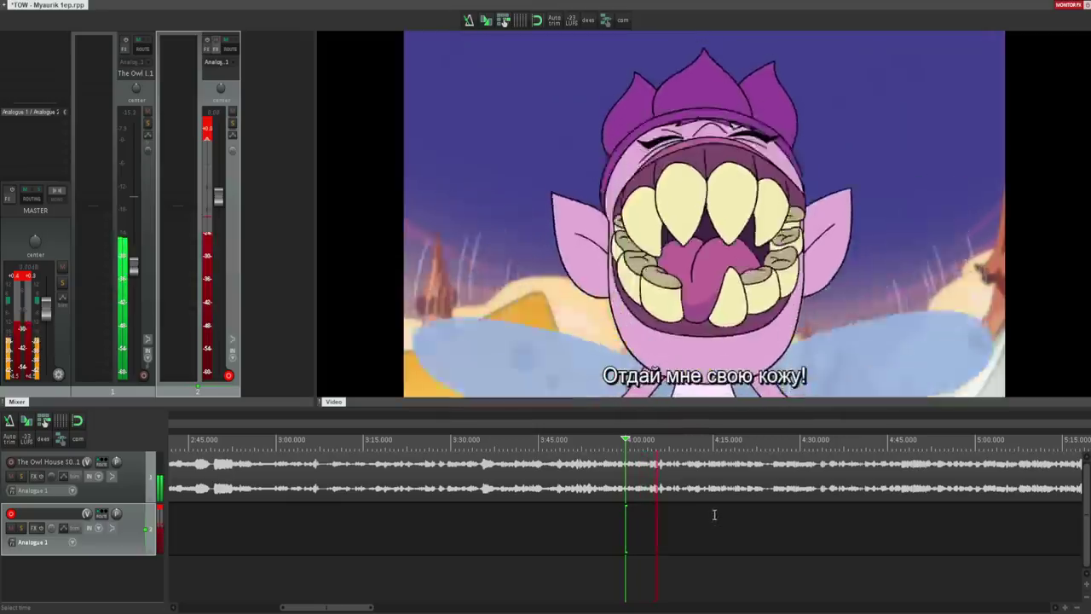
# Skim the episode from about 3:58 to 4:45 to locate the crowd's lines around the TV set
pyautogui.click(758, 522)
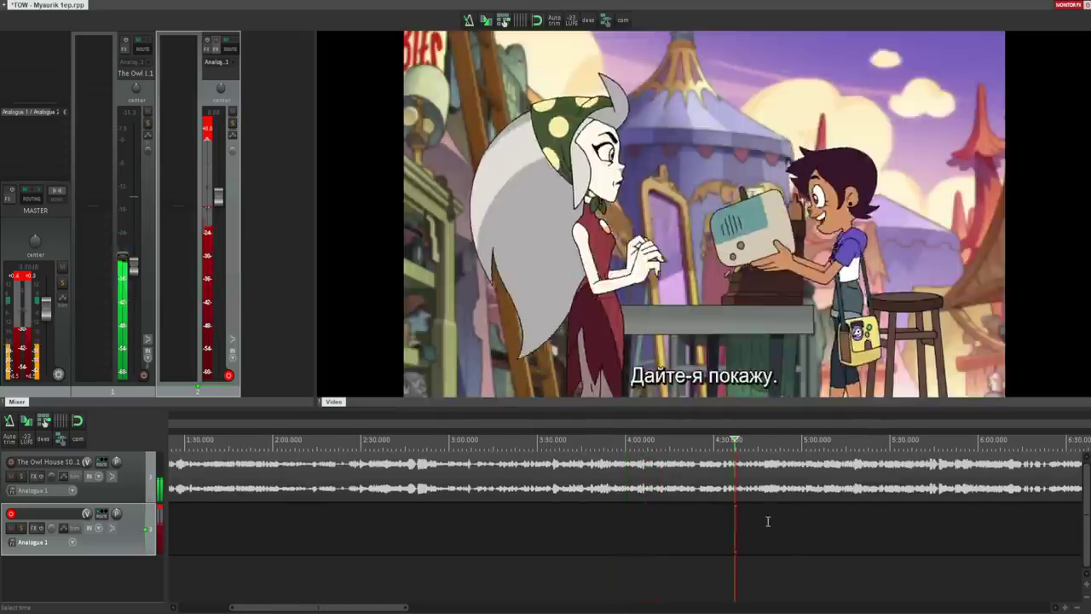
pyautogui.scroll(-2, 751, 525)
pyautogui.scroll(2, 644, 523)
pyautogui.click(605, 516)
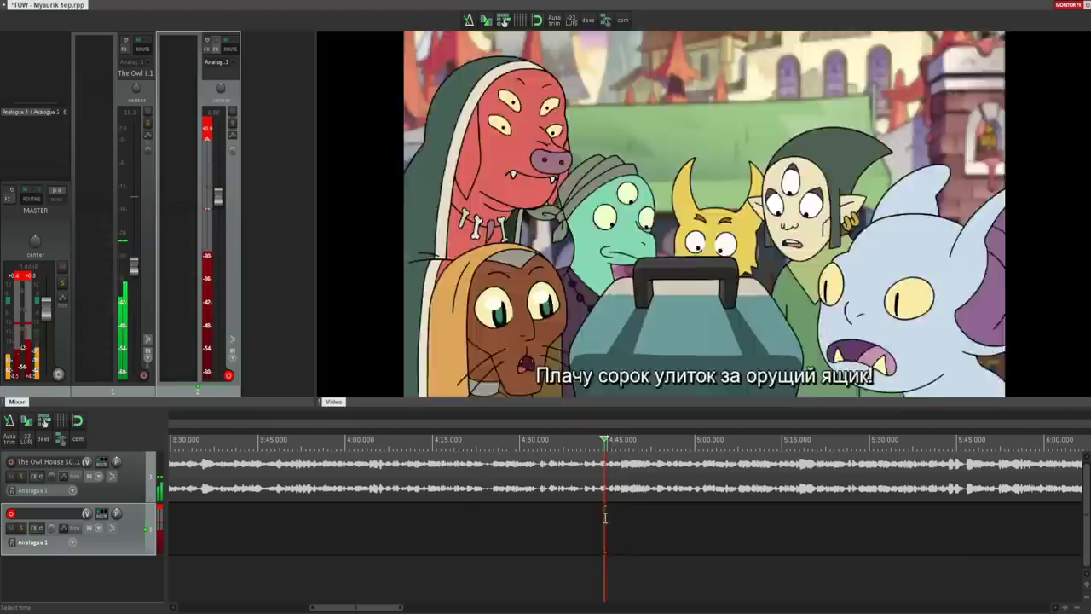
pyautogui.click(590, 514)
pyautogui.click(584, 513)
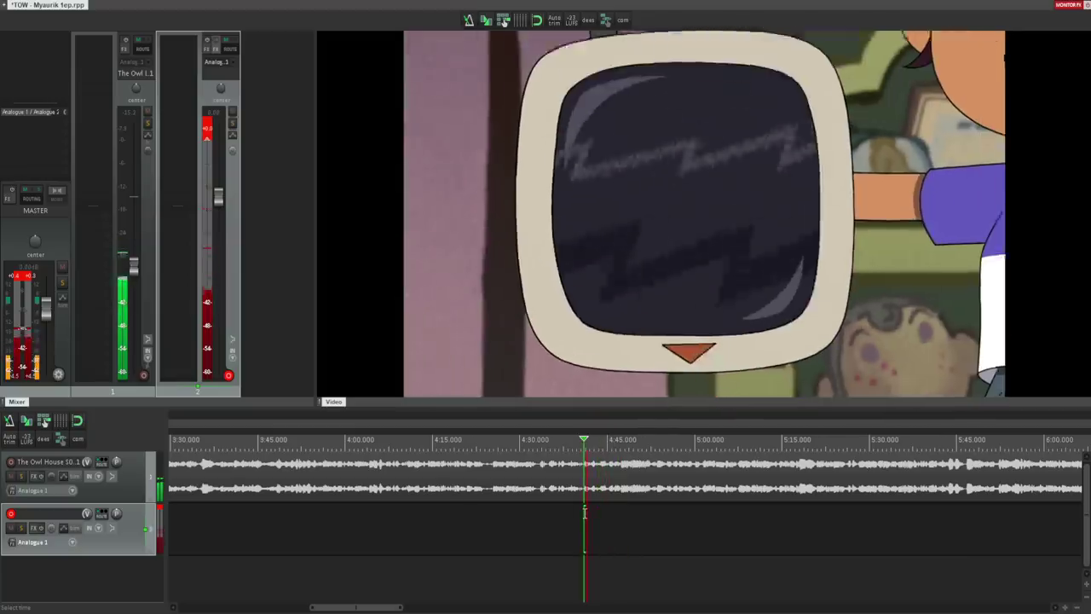
pyautogui.scroll(1, 586, 515)
pyautogui.press('XF86AudioStop')
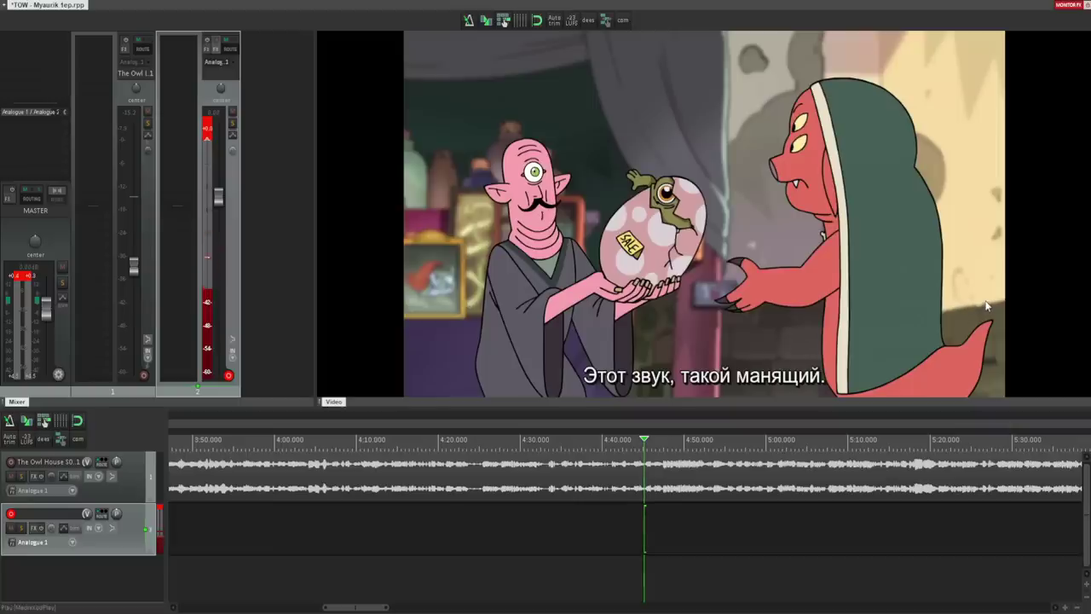
# Record the crowd's lines at about 4:44 and 4:50 on the voice track and trim the end of the second clip
pyautogui.press('XF86AudioStop')
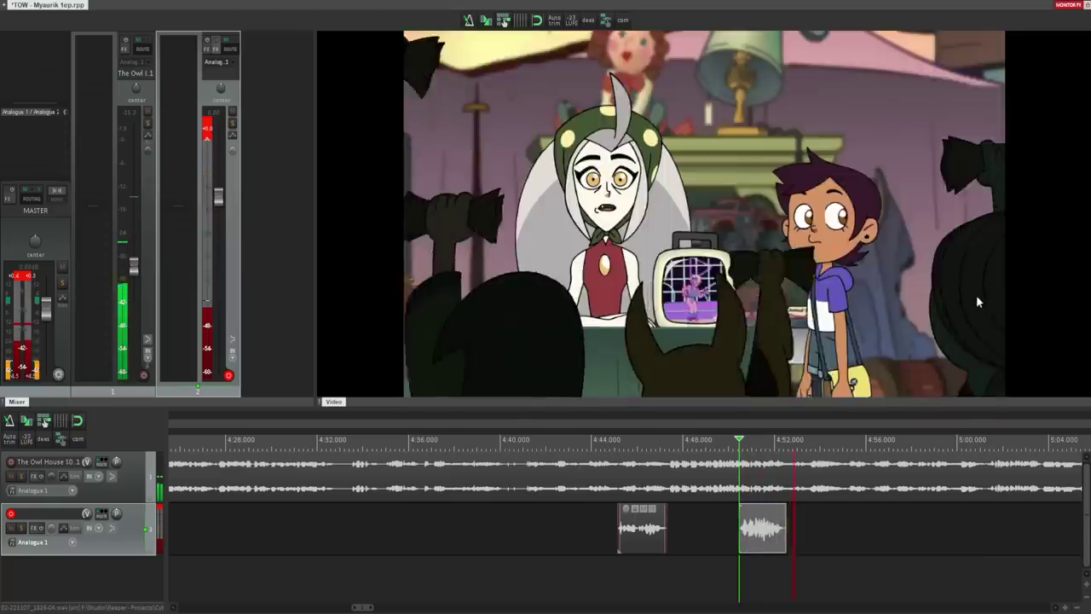
pyautogui.press('space')
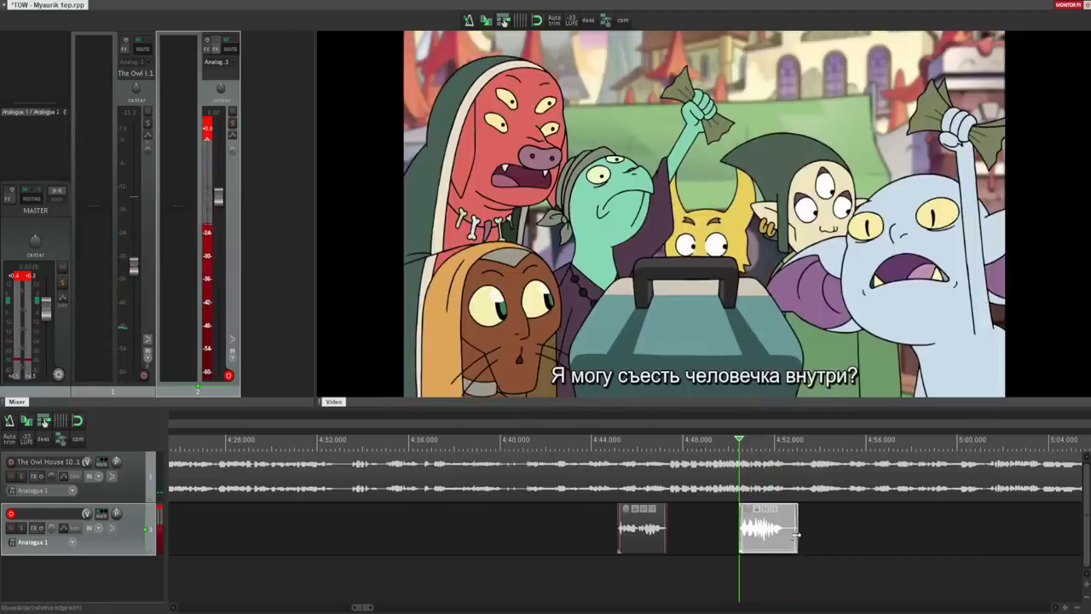
pyautogui.moveTo(796, 535); pyautogui.dragTo(785, 535)
# Record the masked guard's wanted-poster line on the voice track, starting at about 5:20
pyautogui.click(615, 533)
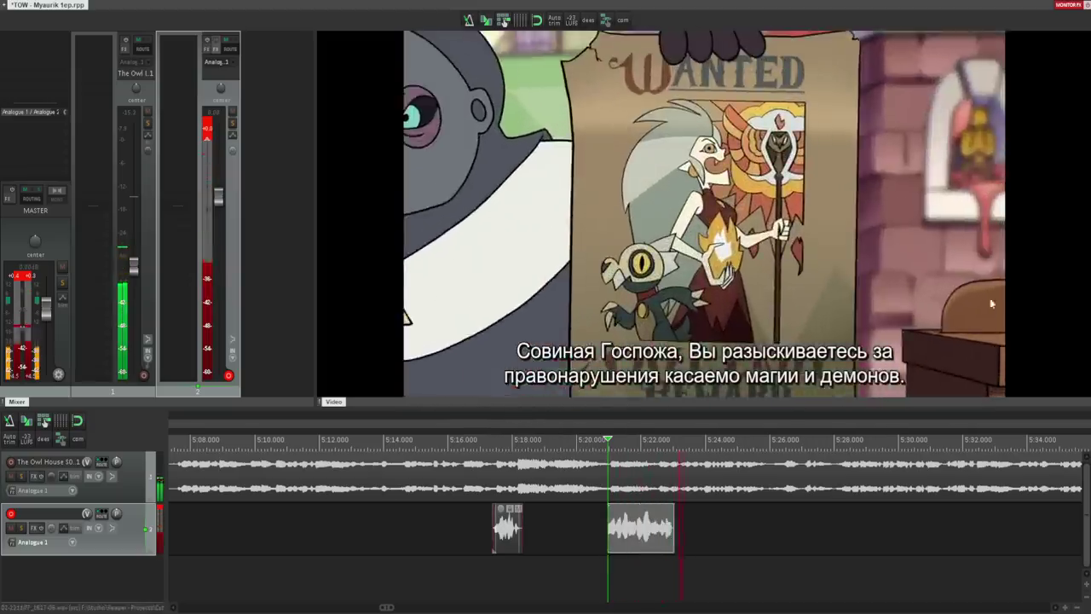
pyautogui.press('space')
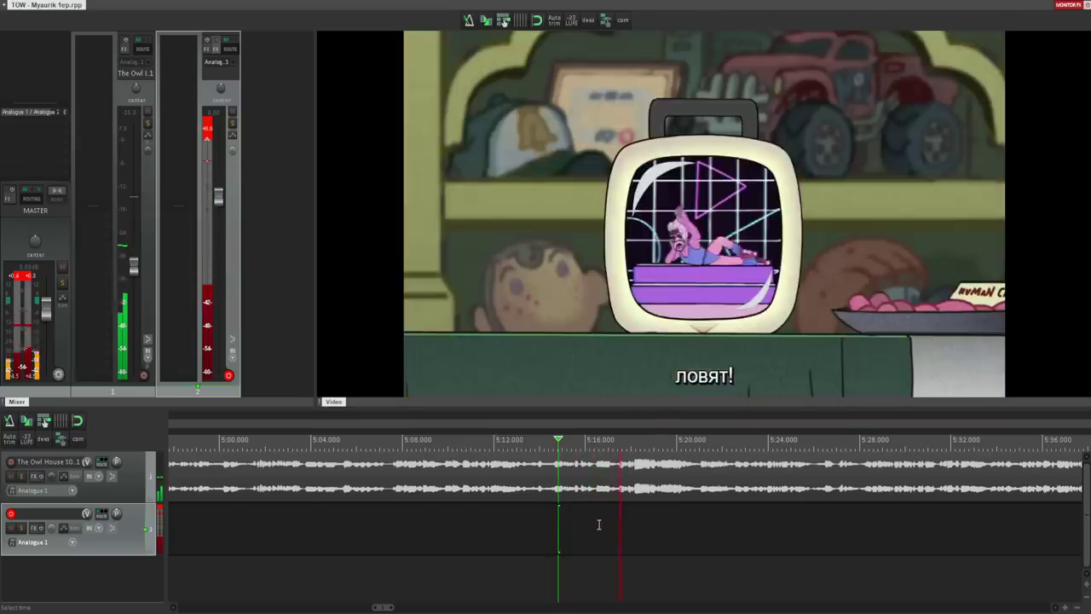
# Record the guard's short line at about 5:17, where the TV gets smashed, and trim the end of the clip
pyautogui.click(631, 507)
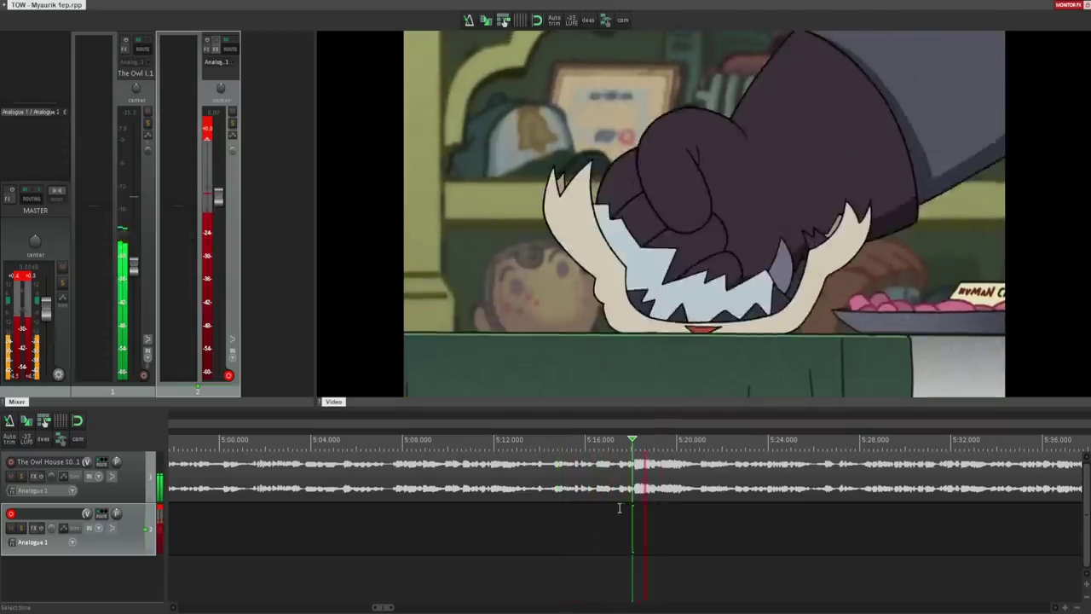
pyautogui.scroll(3, 619, 507)
pyautogui.hotkey('ctrl', 'r')
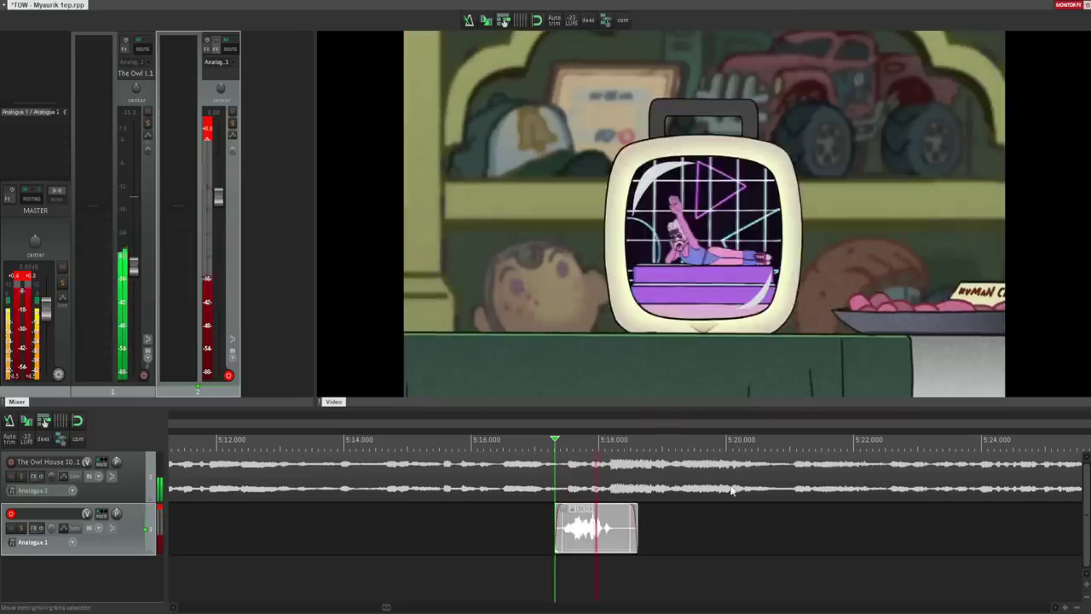
pyautogui.moveTo(640, 536); pyautogui.dragTo(560, 535)
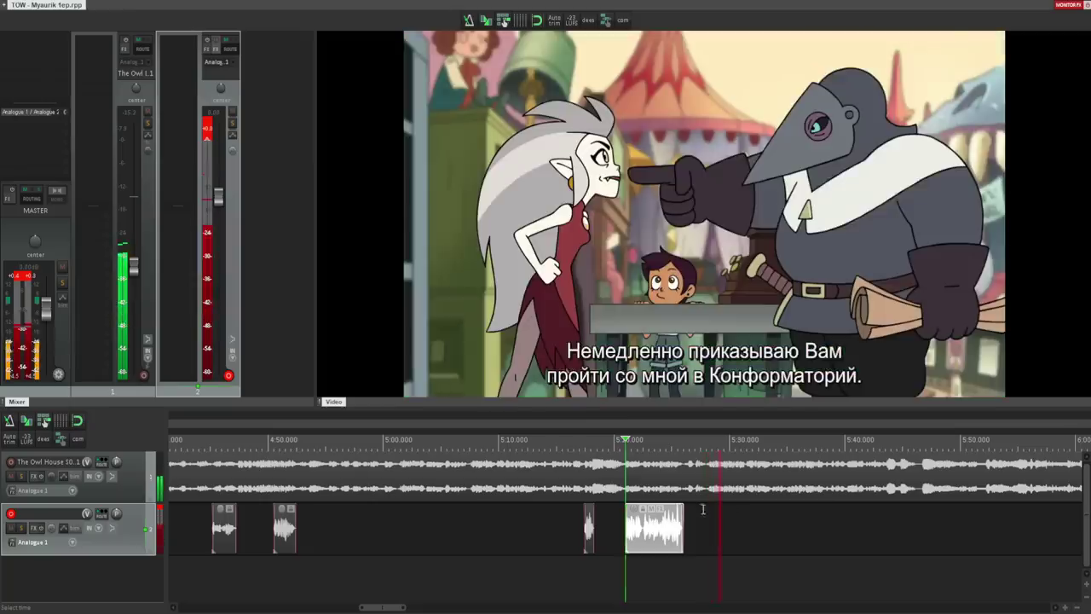
# Find the guard's next line after the arrest order and record it on the voice track at about 5:28
pyautogui.click(696, 519)
pyautogui.scroll(4, 710, 512)
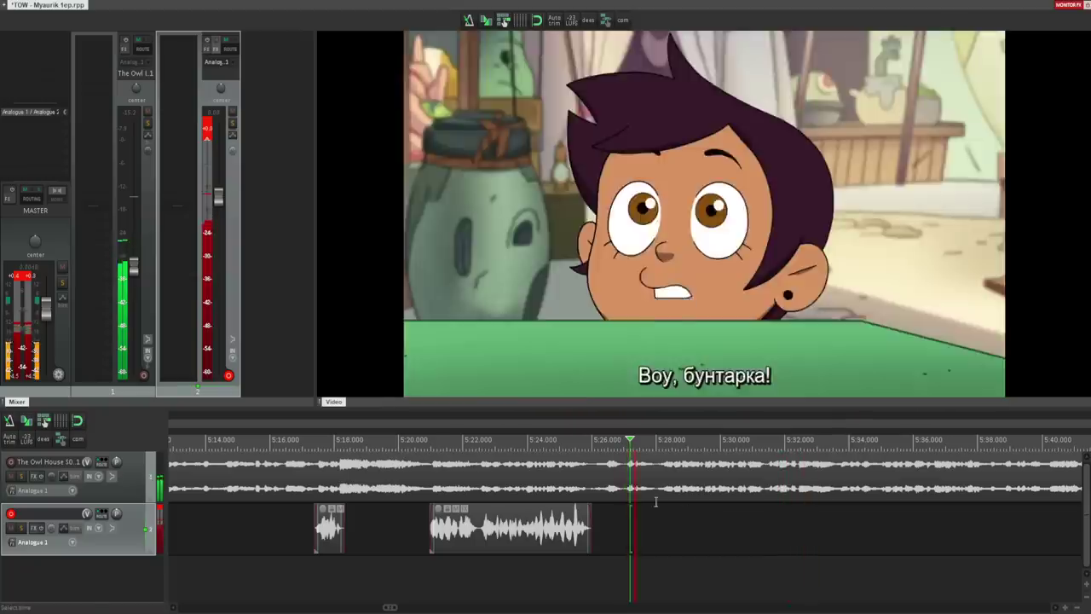
pyautogui.click(657, 509)
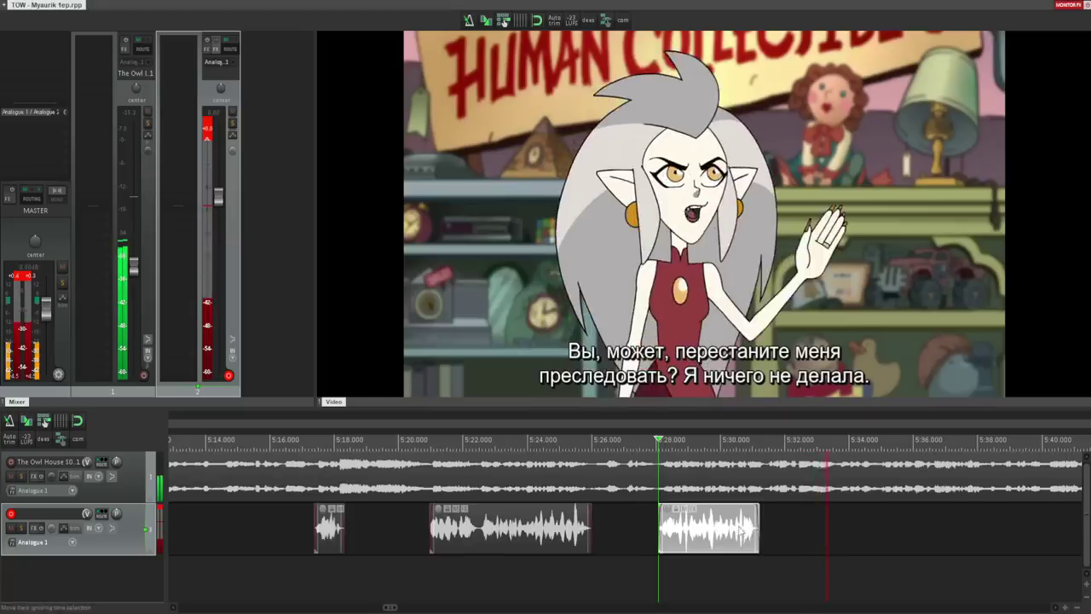
pyautogui.scroll(1, 732, 513)
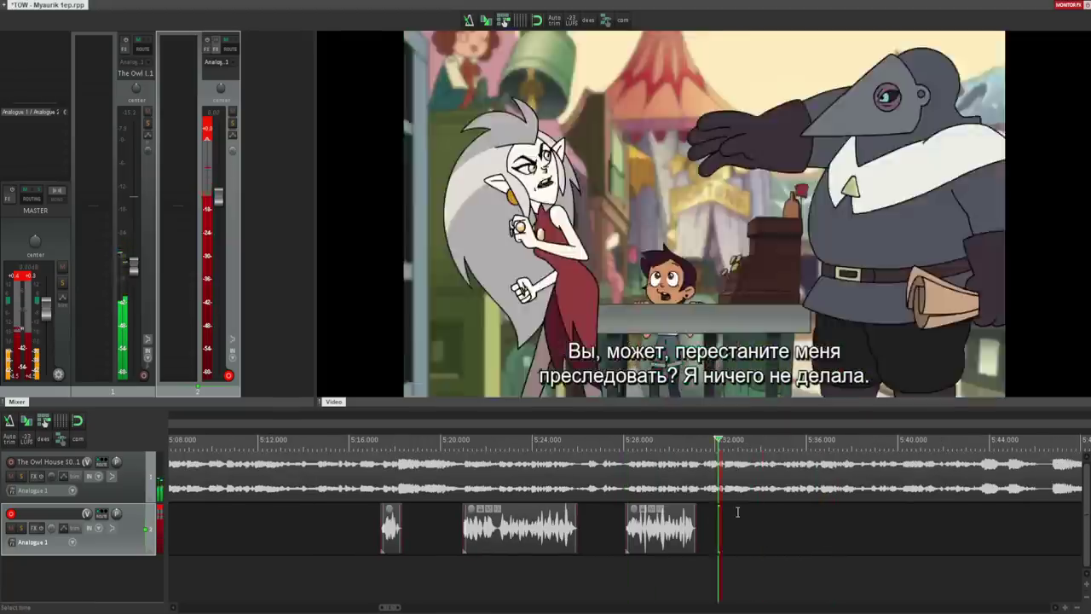
# Cue the voice track at about 5:34, preview the guard's line "Ты тоже идёшь..." and record it
pyautogui.click(783, 508)
pyautogui.click(781, 505)
pyautogui.click(781, 505)
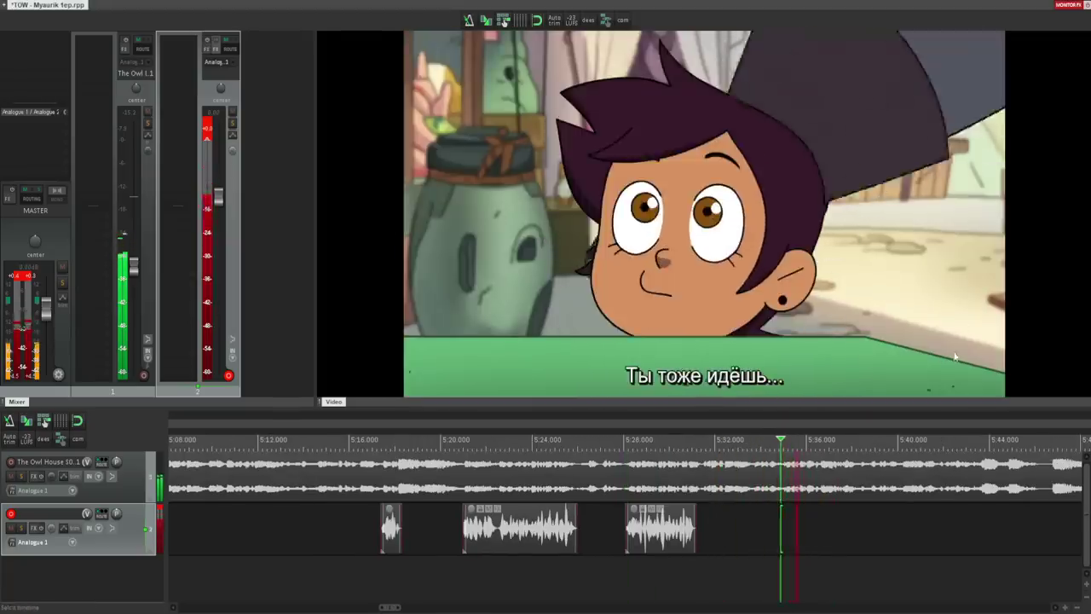
pyautogui.press('space')
pyautogui.press('space')
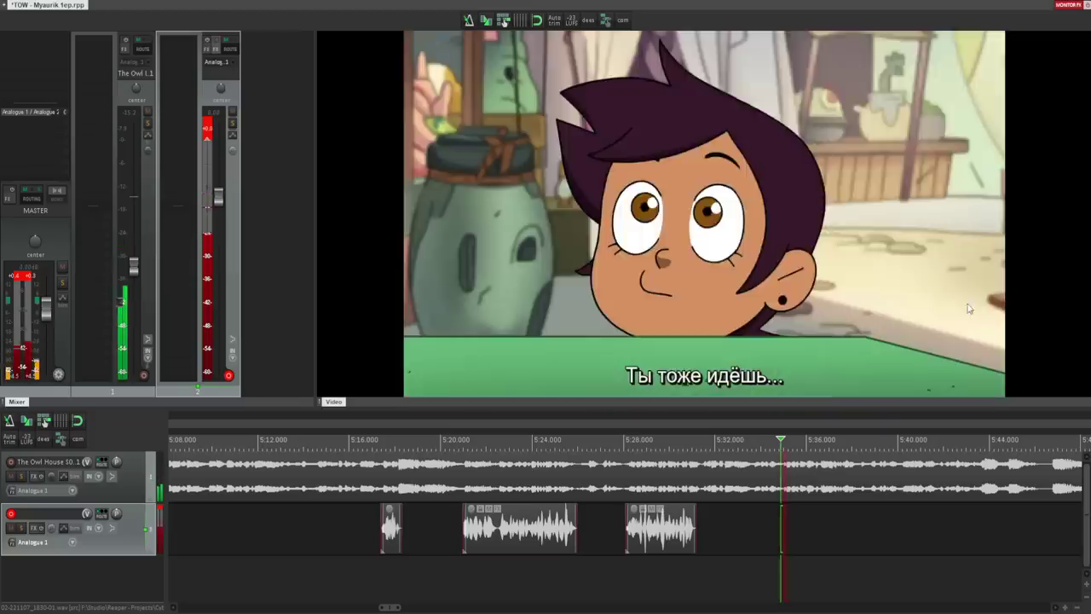
pyautogui.press('space')
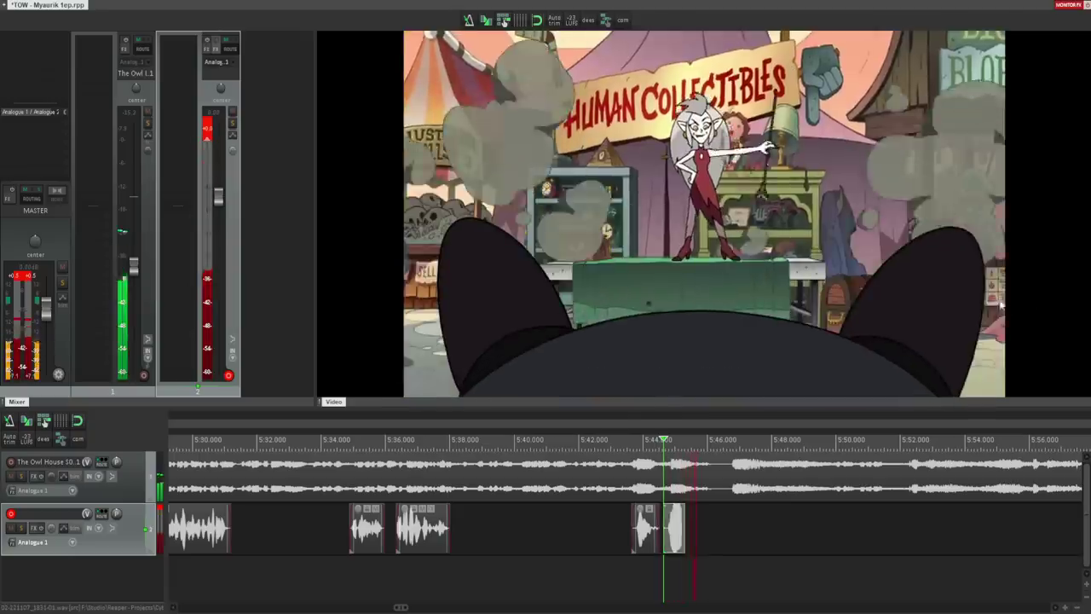
# Re-record the guard's scream from the blow and fall at about 5:44 and trim both ends of the new clip
pyautogui.press('space')
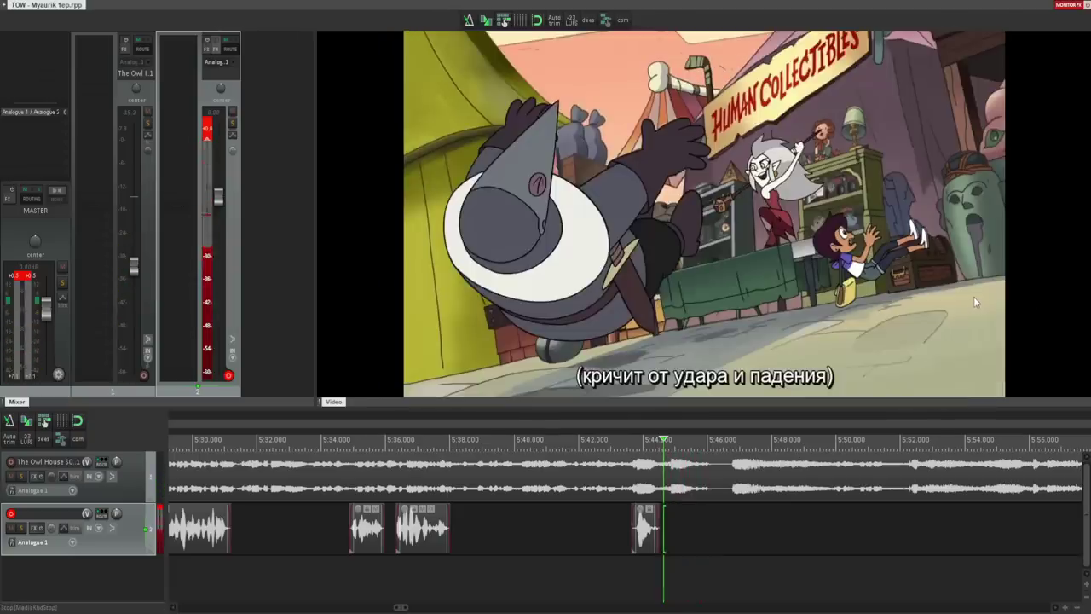
pyautogui.press('space')
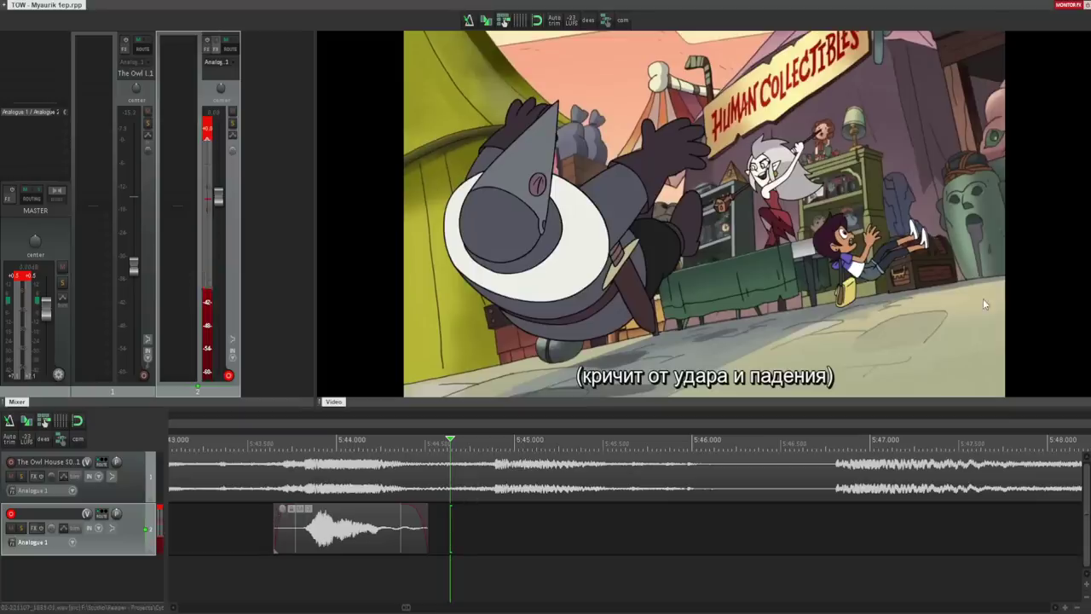
pyautogui.press('space')
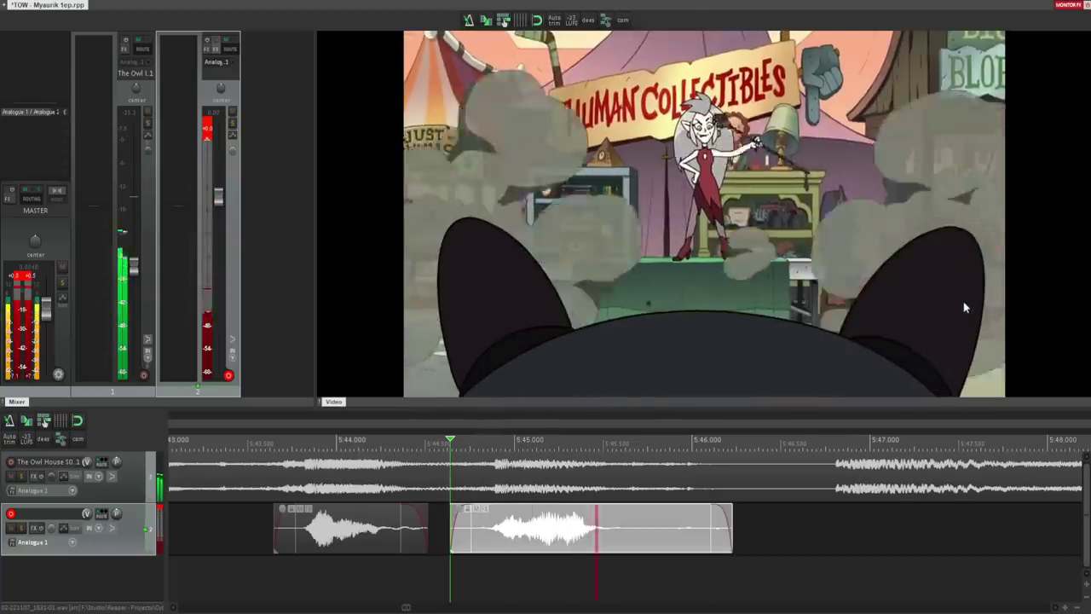
pyautogui.moveTo(730, 541); pyautogui.dragTo(635, 545)
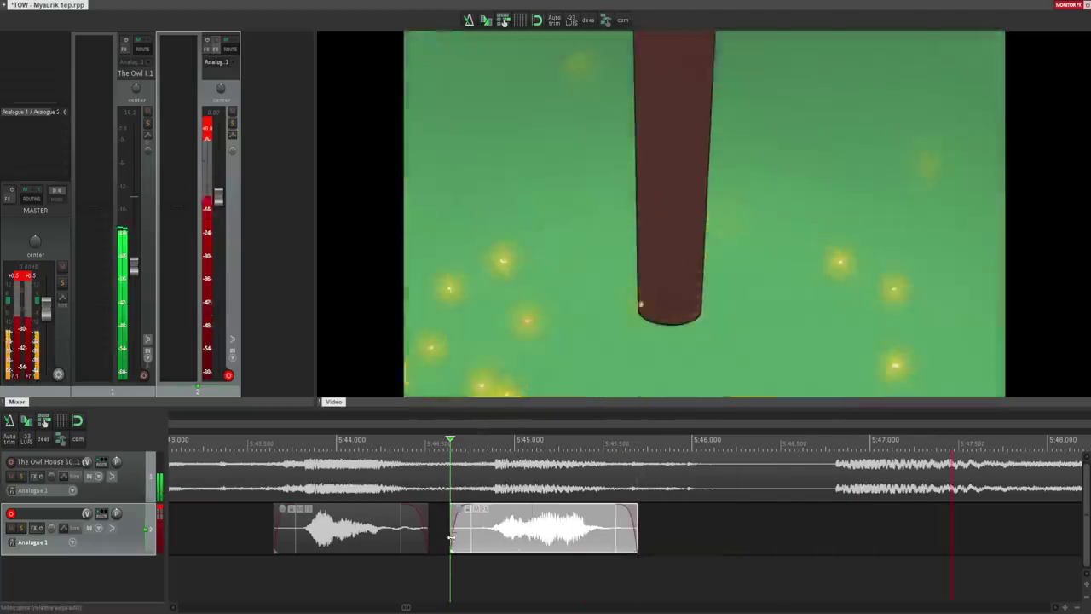
pyautogui.moveTo(451, 528); pyautogui.dragTo(462, 528)
# Skim the episode from about 6:45 to 7:27 to look for further lines that need voicing
pyautogui.scroll(-3, 443, 529)
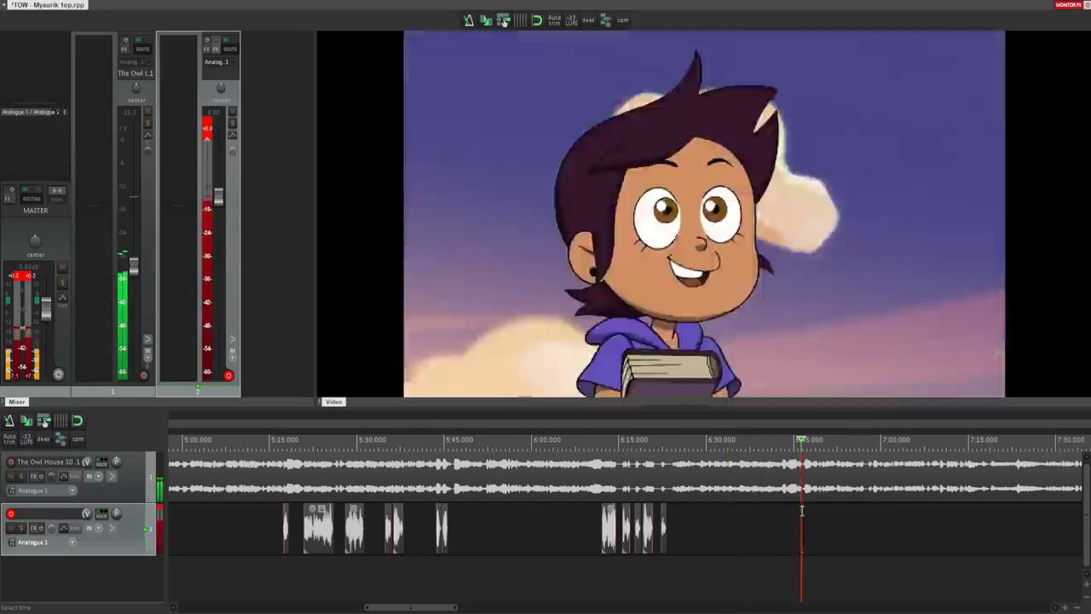
pyautogui.click(817, 510)
pyautogui.click(855, 511)
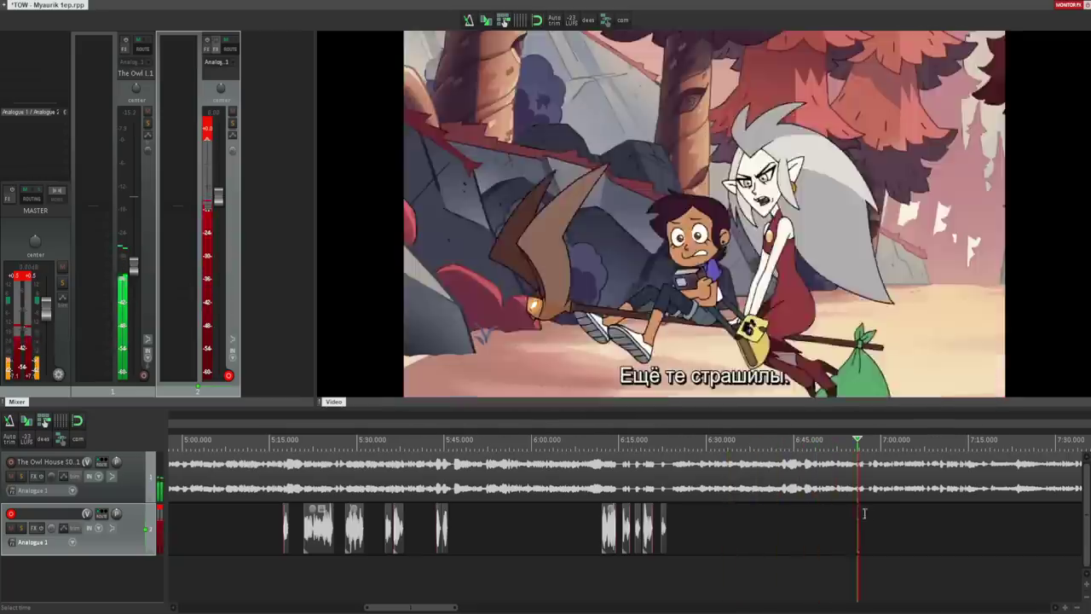
pyautogui.click(869, 511)
pyautogui.click(901, 512)
pyautogui.click(922, 511)
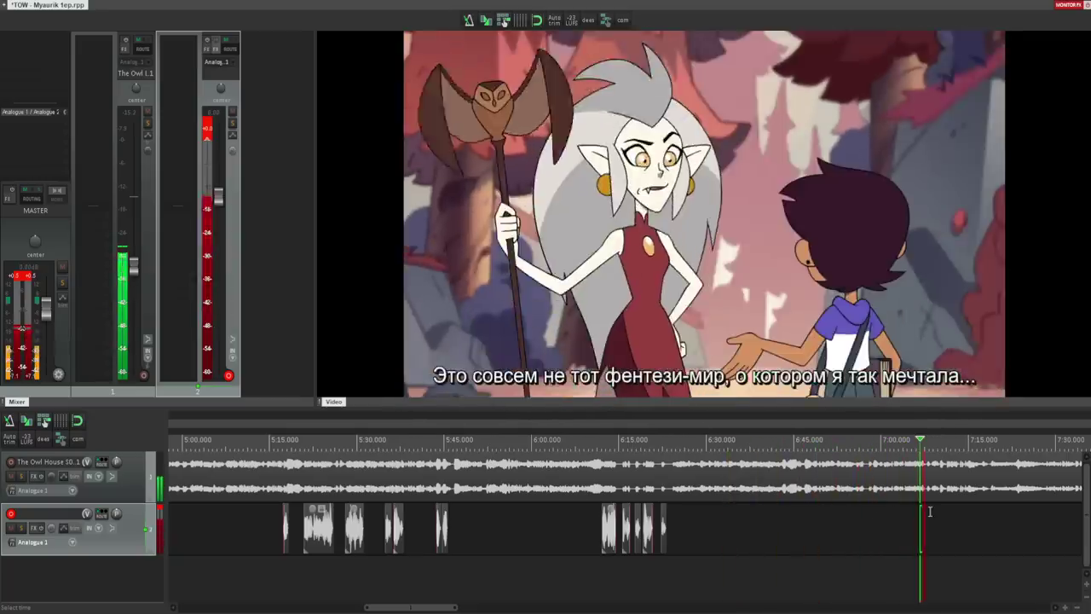
pyautogui.click(936, 512)
pyautogui.click(954, 512)
pyautogui.click(960, 512)
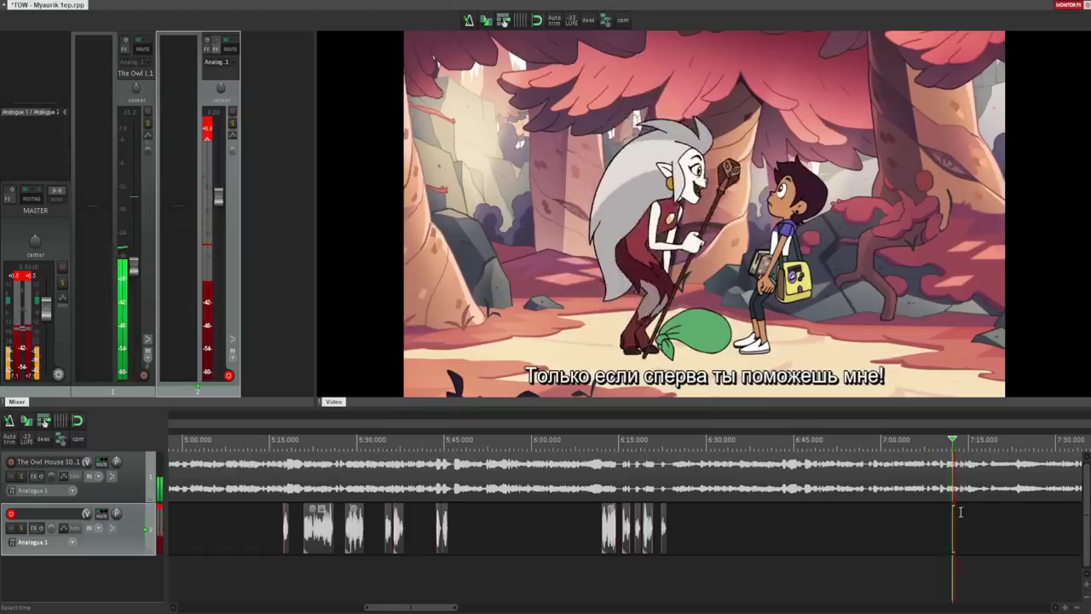
pyautogui.click(967, 512)
pyautogui.scroll(-3, 758, 507)
pyautogui.click(634, 505)
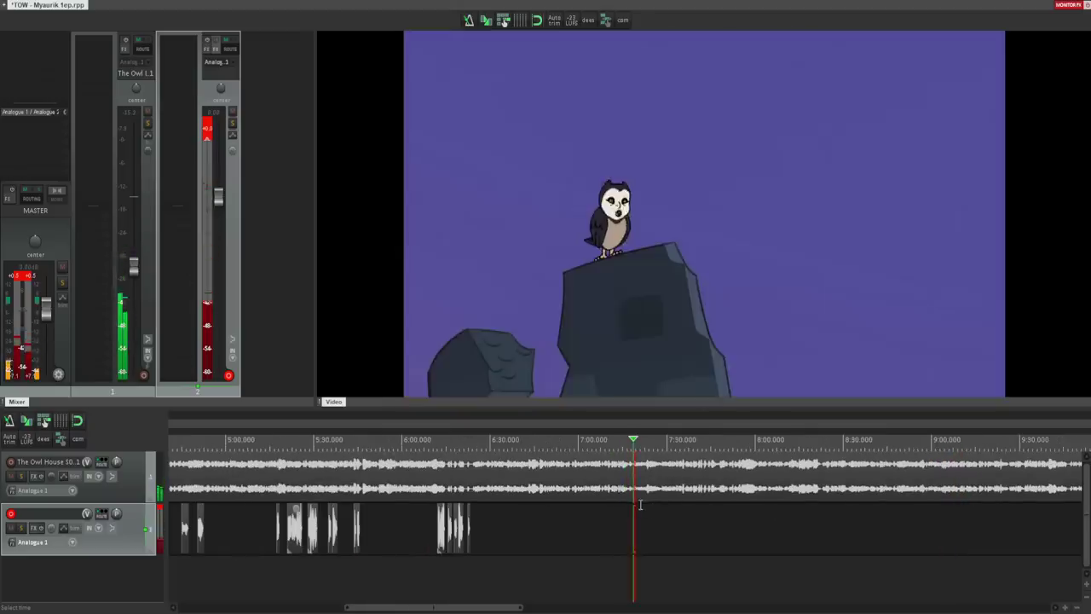
pyautogui.click(648, 505)
pyautogui.click(658, 505)
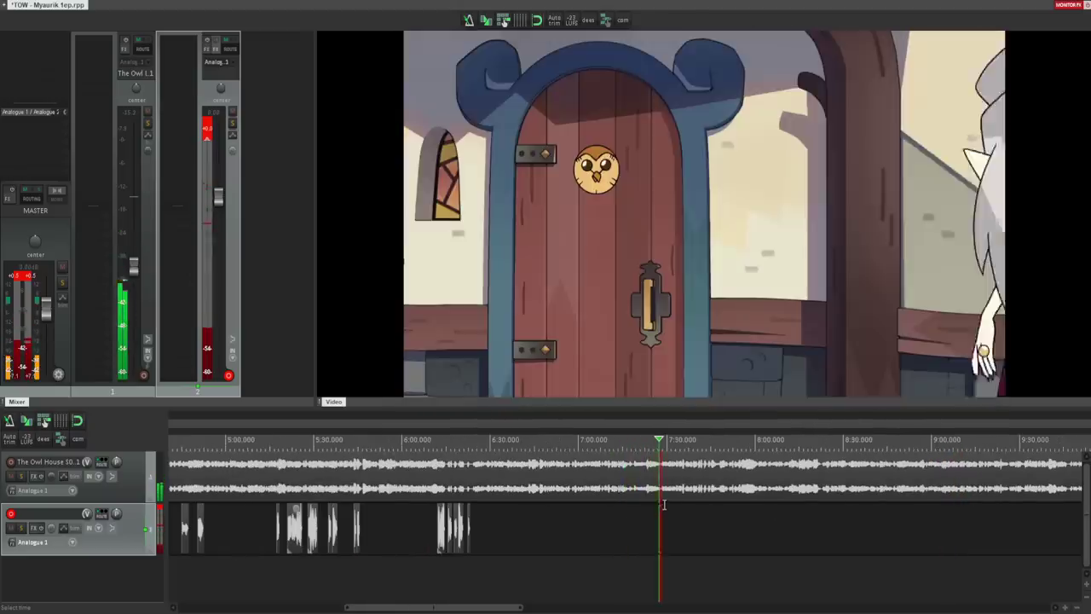